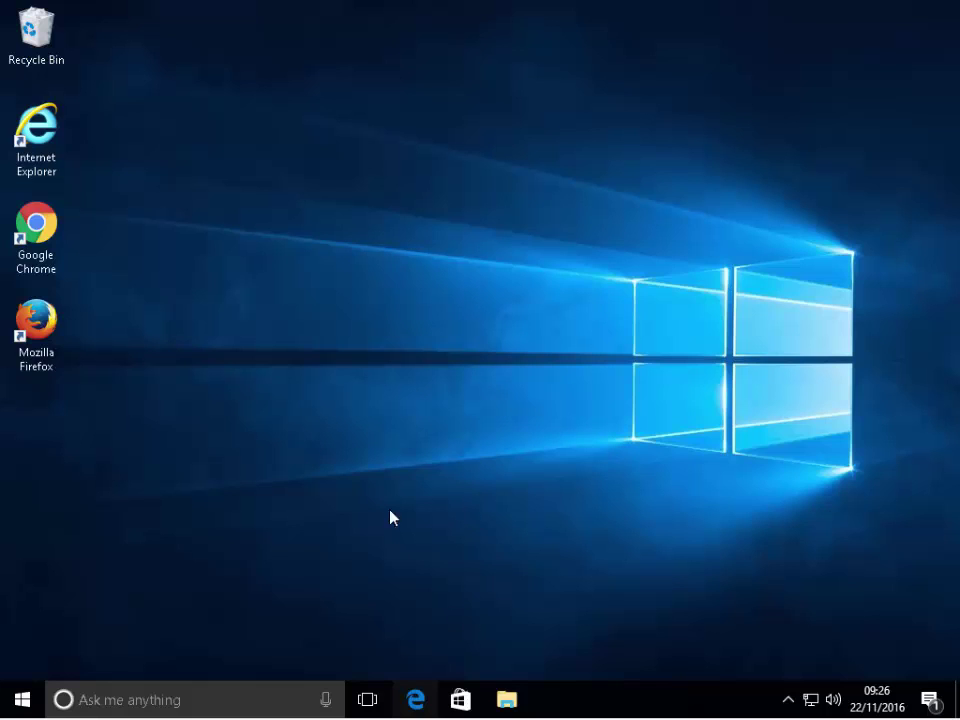
pyautogui.doubleClick(35, 320)
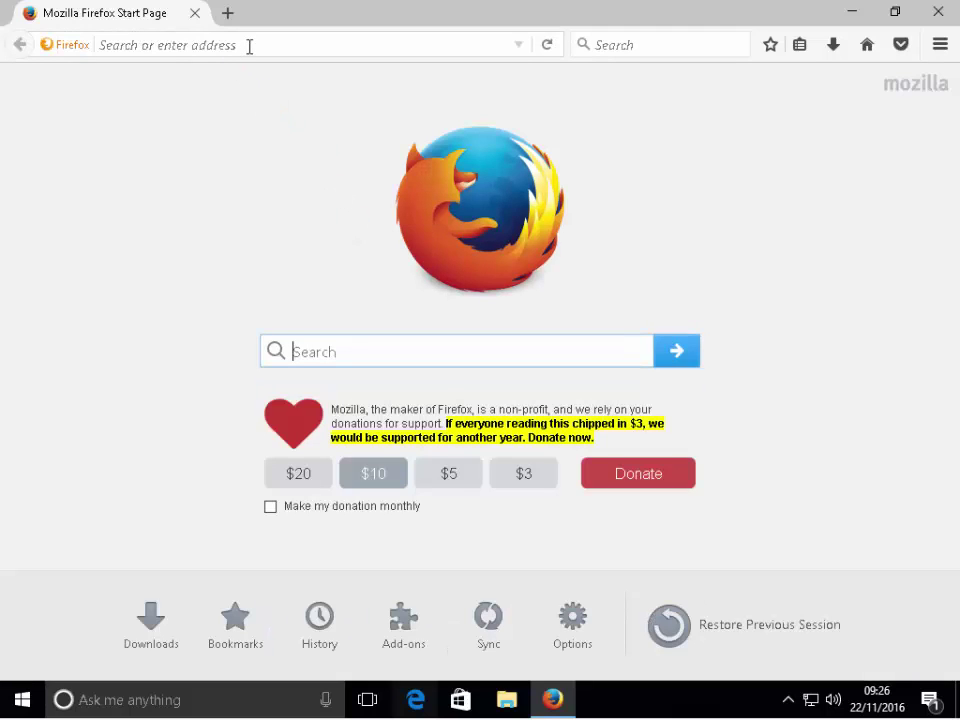
pyautogui.click(249, 45)
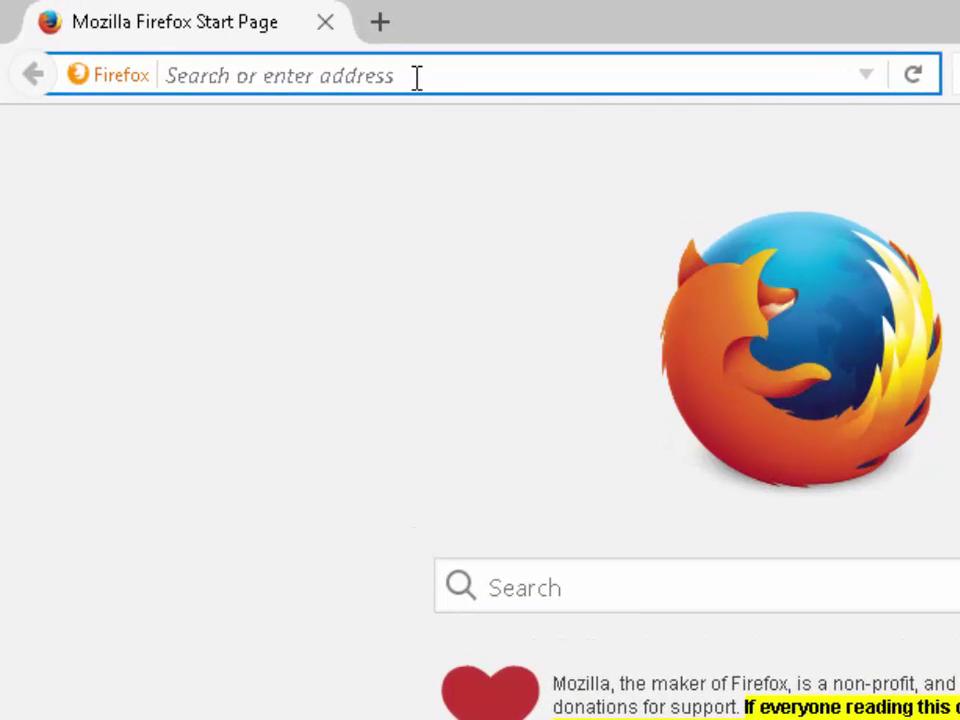
pyautogui.write('www.c')
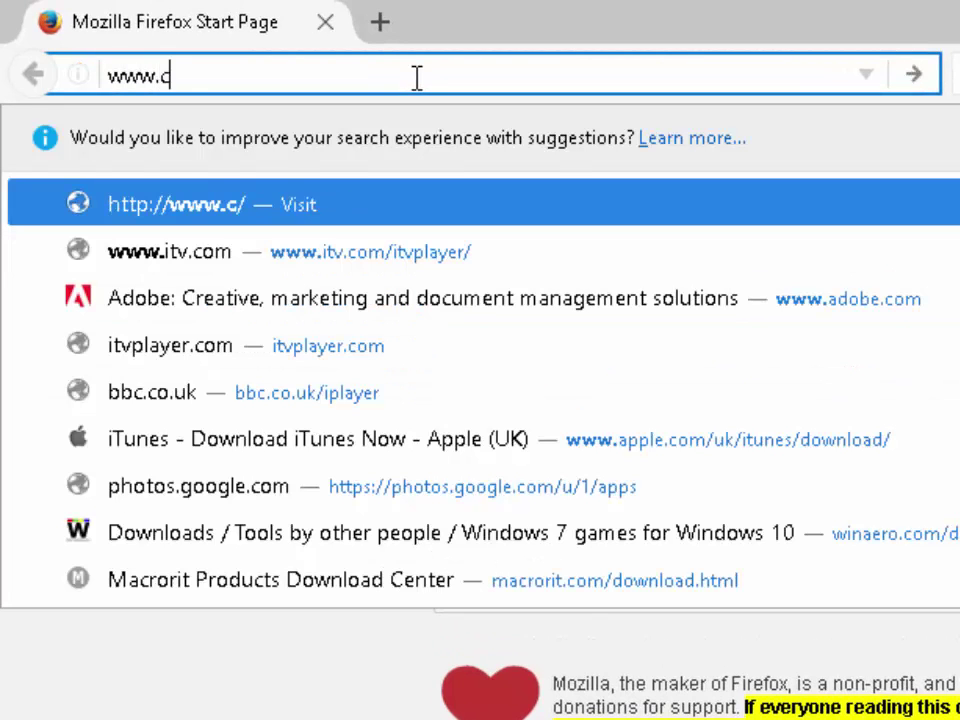
pyautogui.write('dburner')
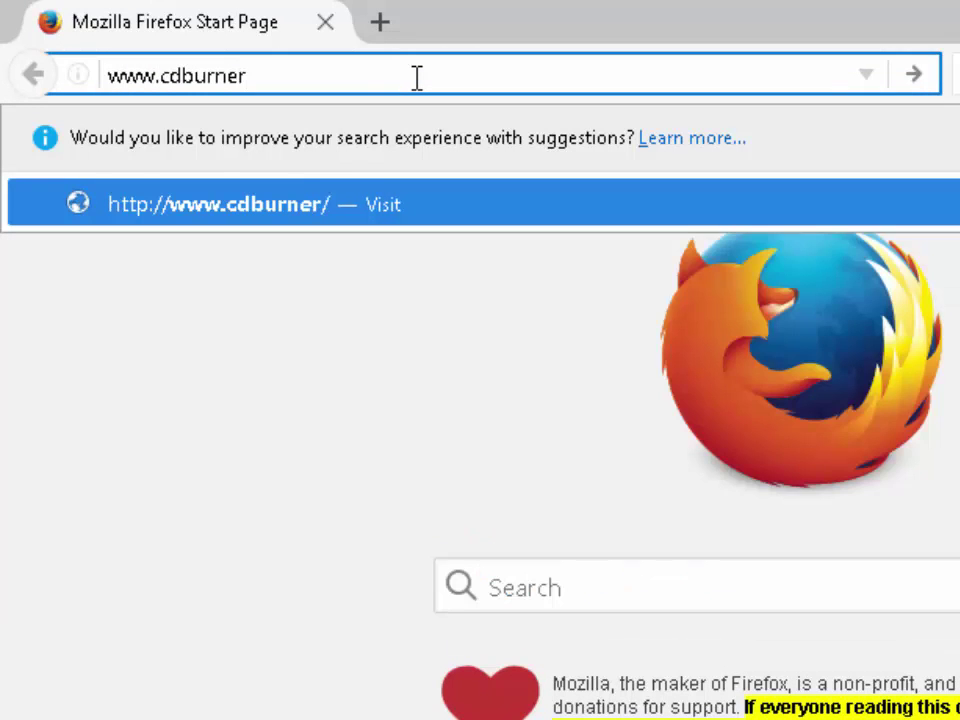
pyautogui.write('xp')
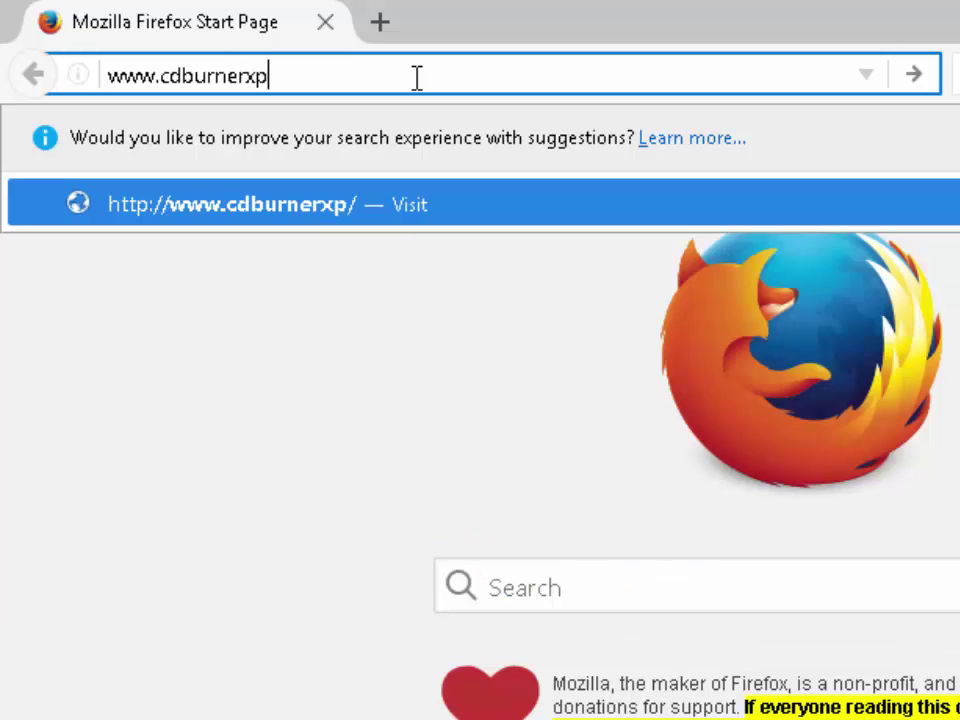
pyautogui.write('.se')
pyautogui.press('Return')
pyautogui.press('Down')
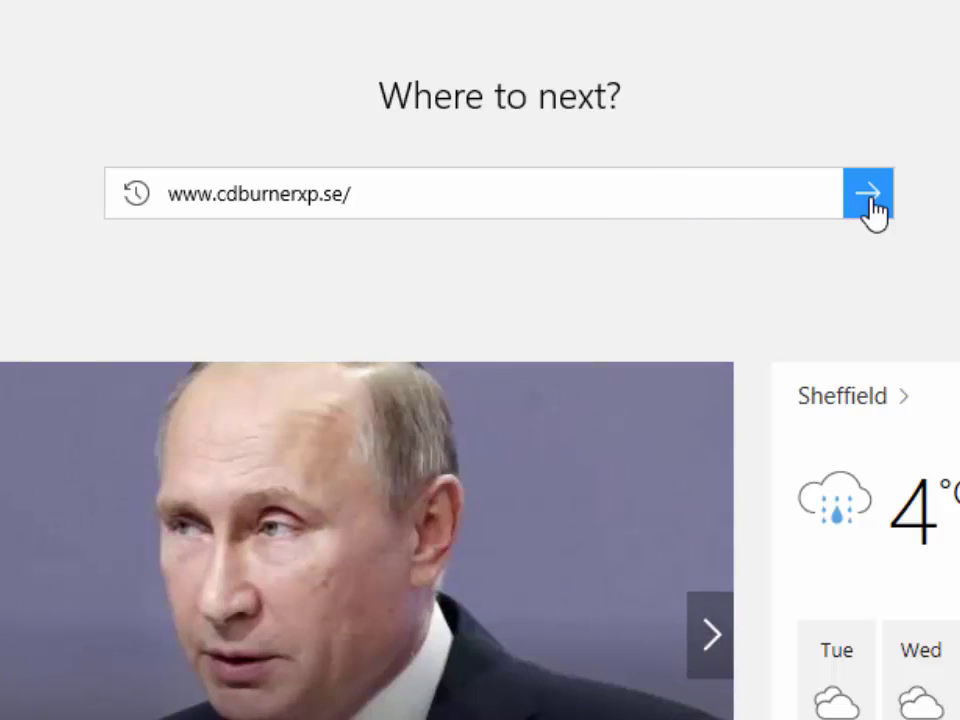
pyautogui.click(872, 210)
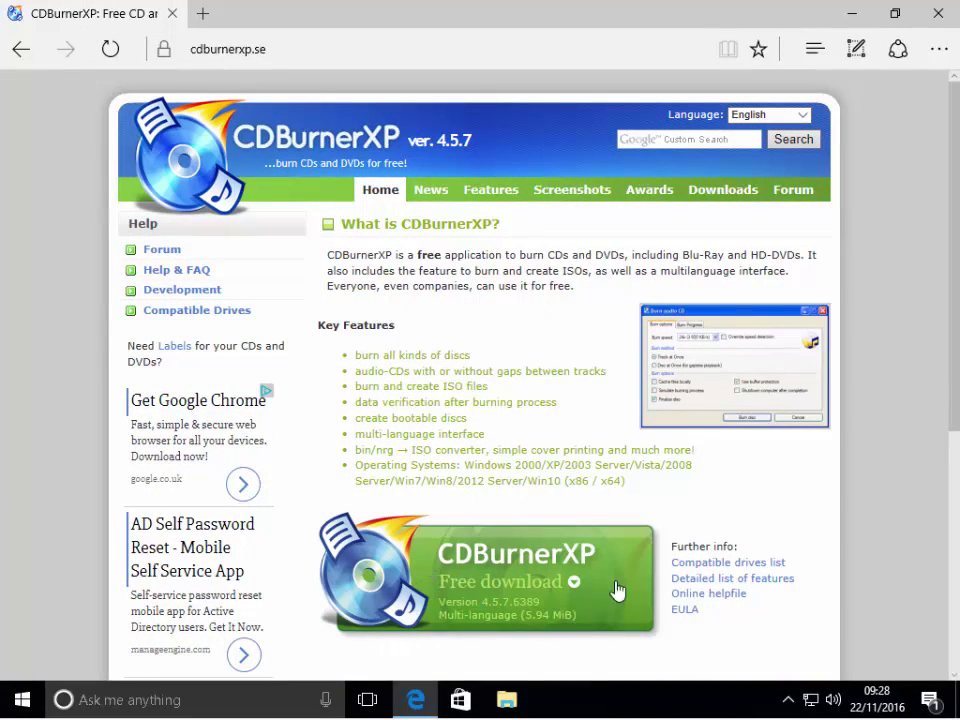
pyautogui.click(483, 602)
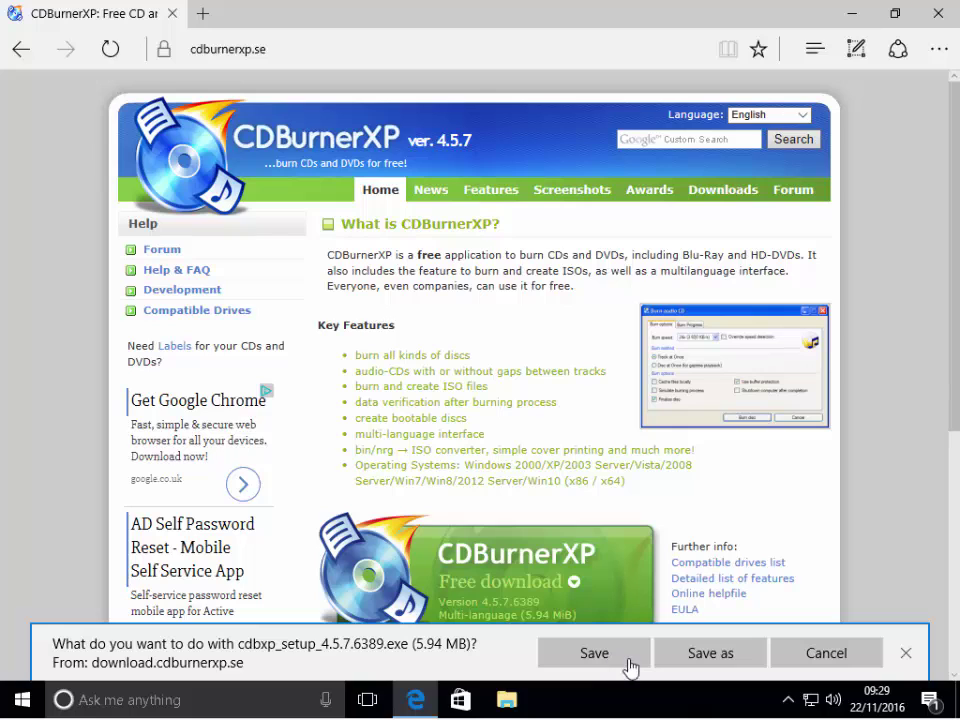
# Save cdbxp_setup_4.5.7.6389.exe to the Downloads folder via Save as, then open that folder.
pyautogui.click(699, 663)
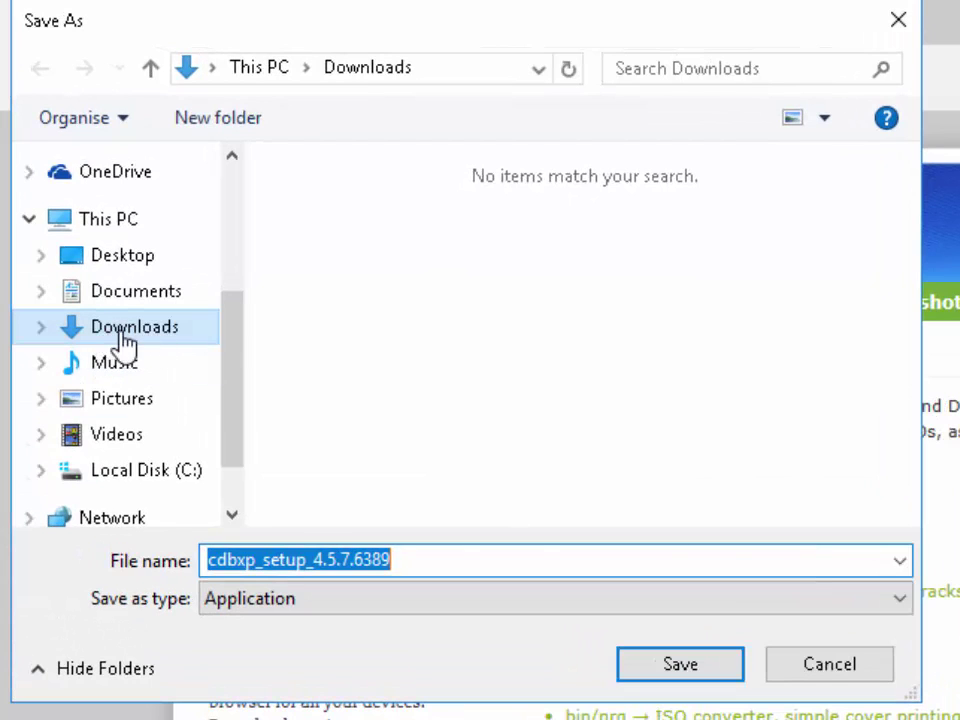
pyautogui.click(145, 335)
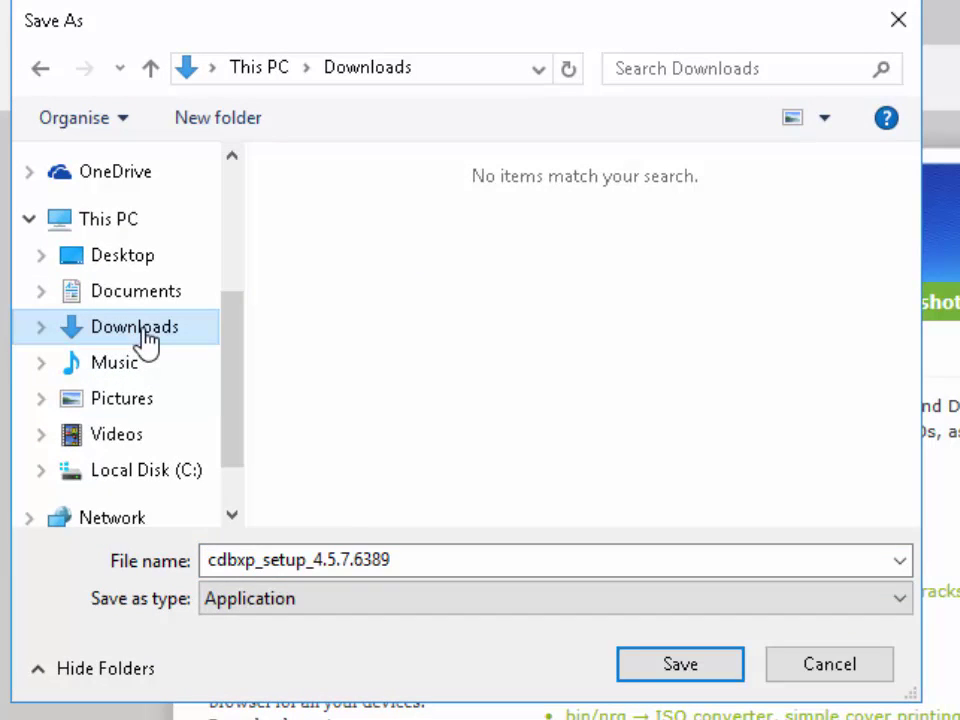
pyautogui.click(688, 666)
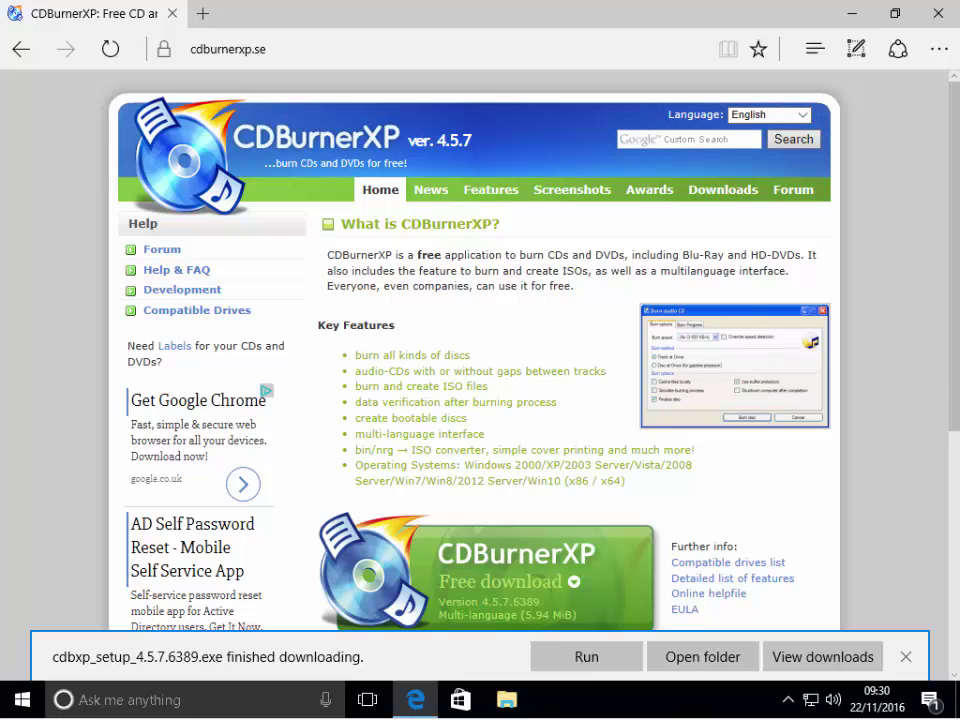
pyautogui.click(707, 657)
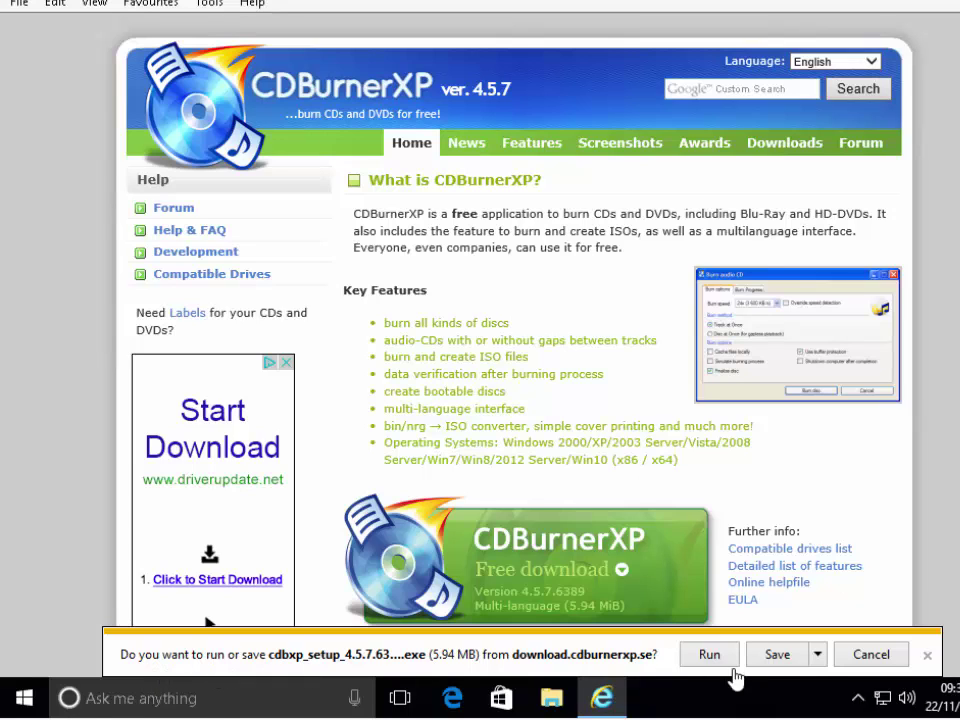
# Save the cdbxp_setup_4.5.7.6389.exe installer into Downloads via Save as, then open its folder.
pyautogui.click(818, 655)
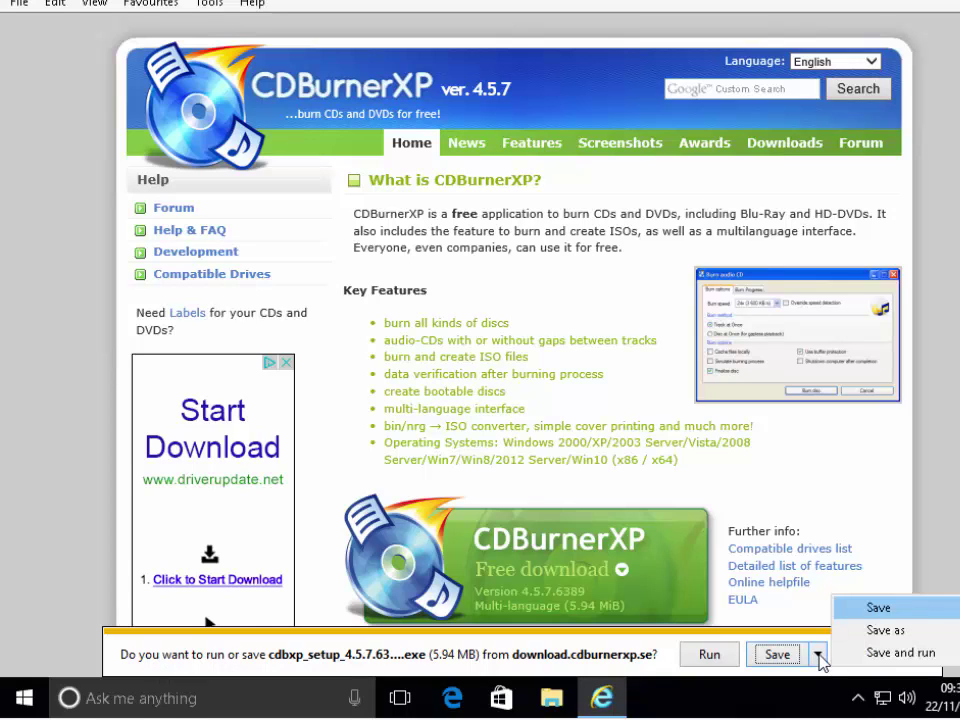
pyautogui.click(885, 630)
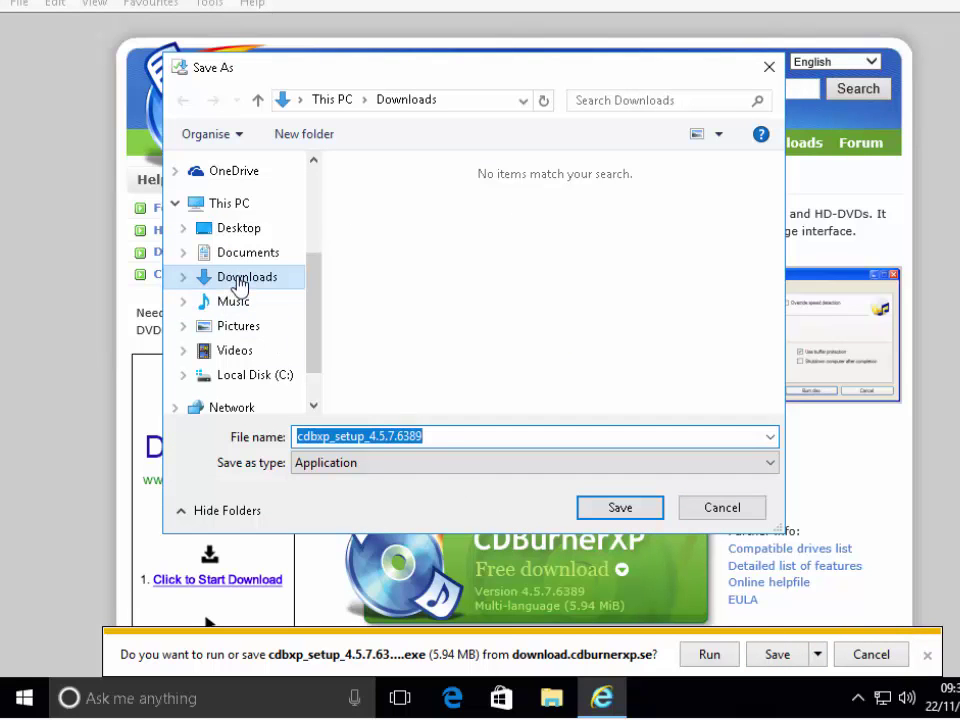
pyautogui.click(238, 284)
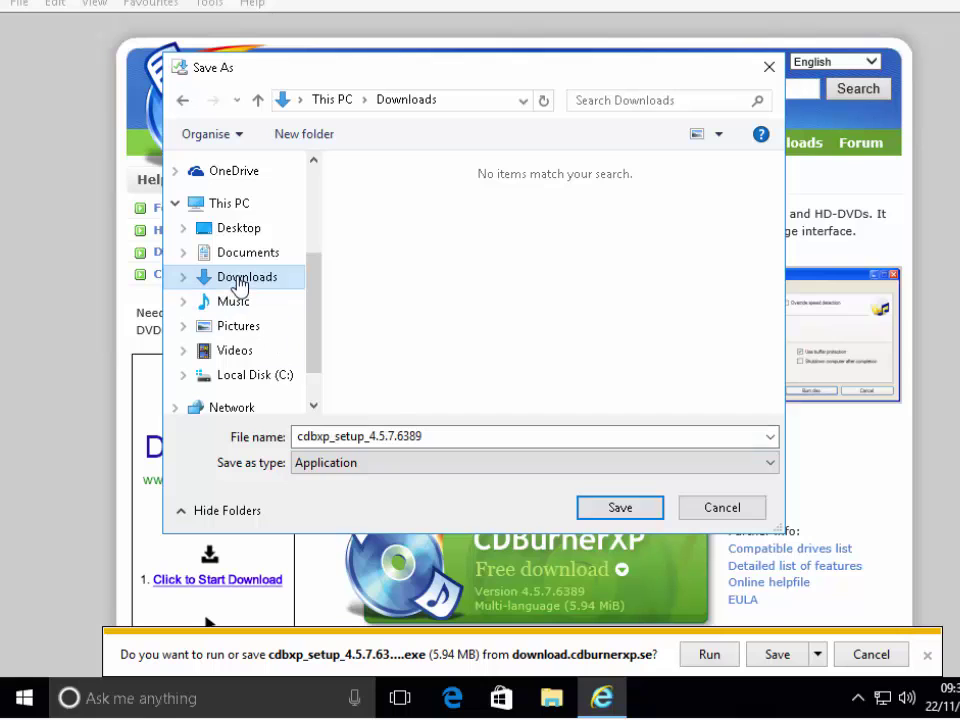
pyautogui.click(620, 510)
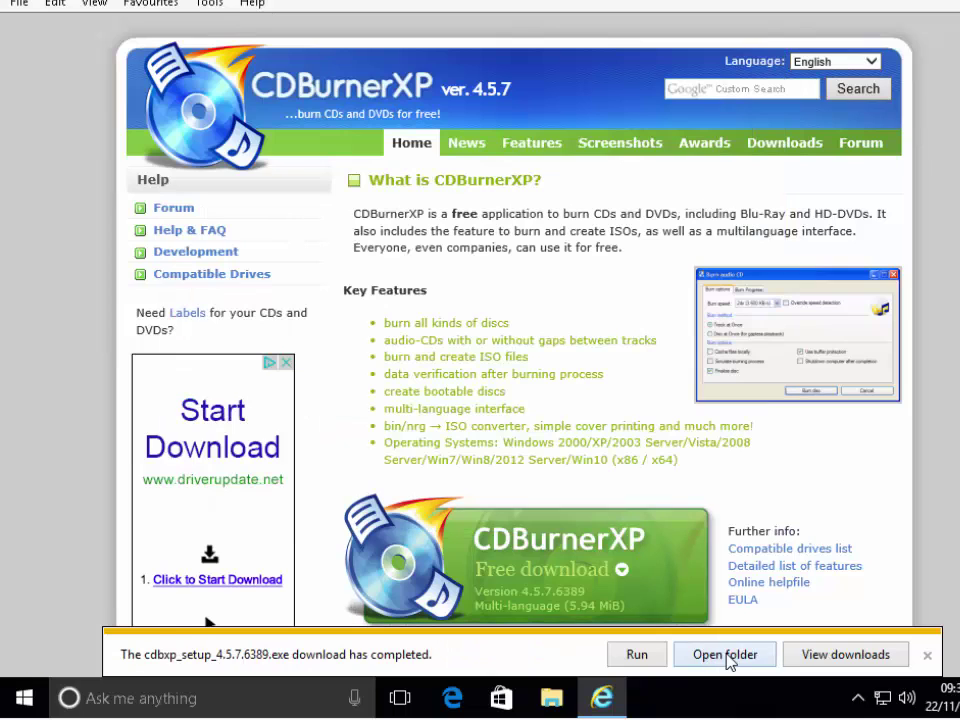
pyautogui.click(728, 656)
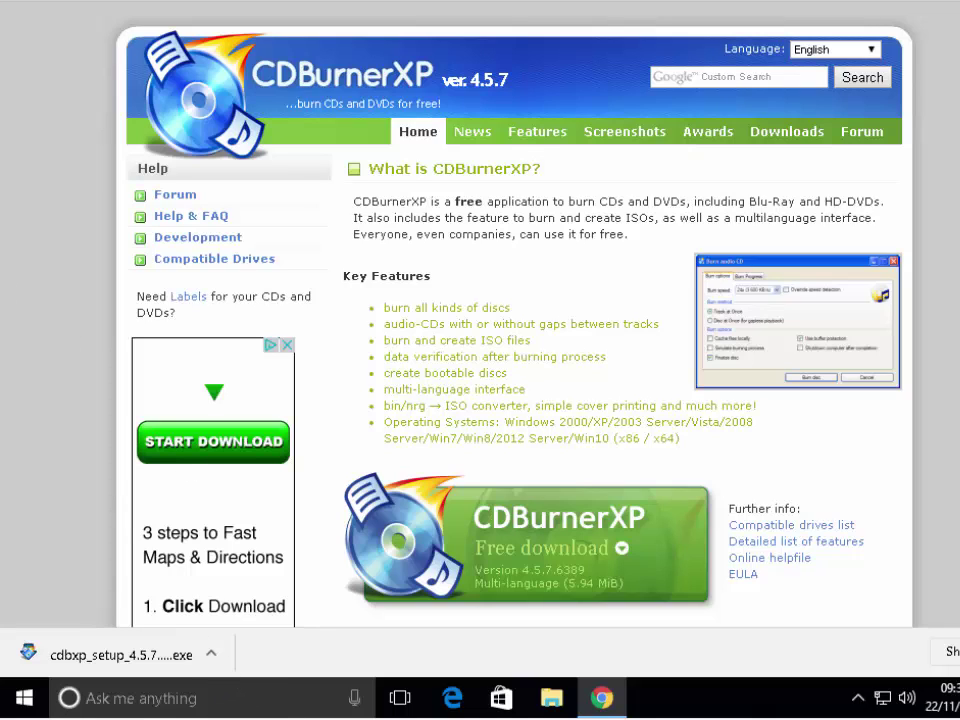
# Show the downloaded cdbxp_setup installer in its folder from Chrome's download shelf.
pyautogui.click(213, 660)
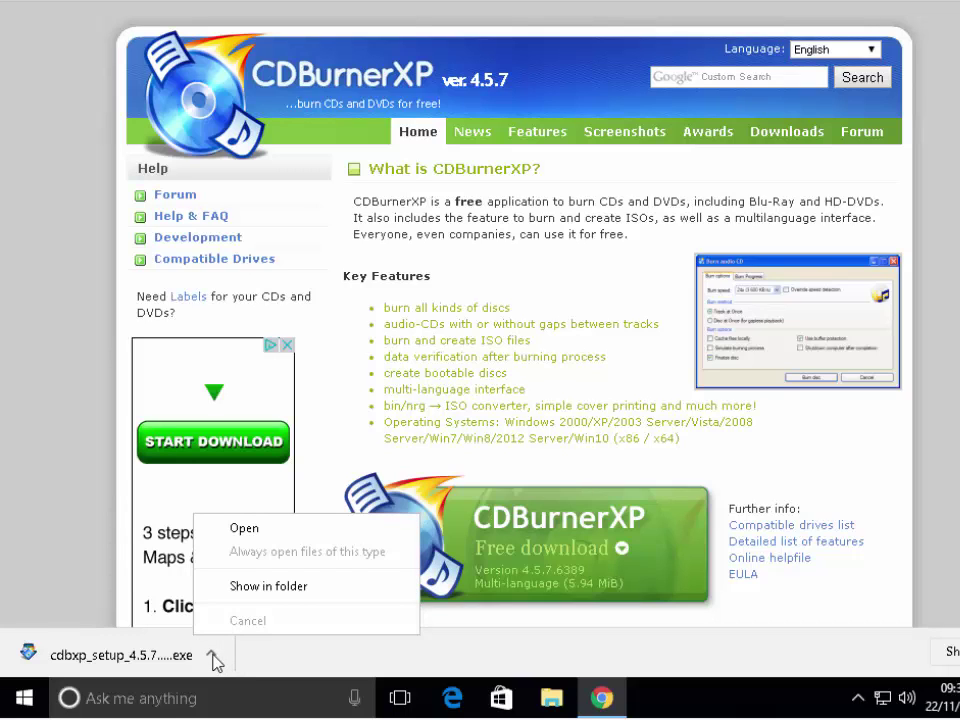
pyautogui.click(264, 587)
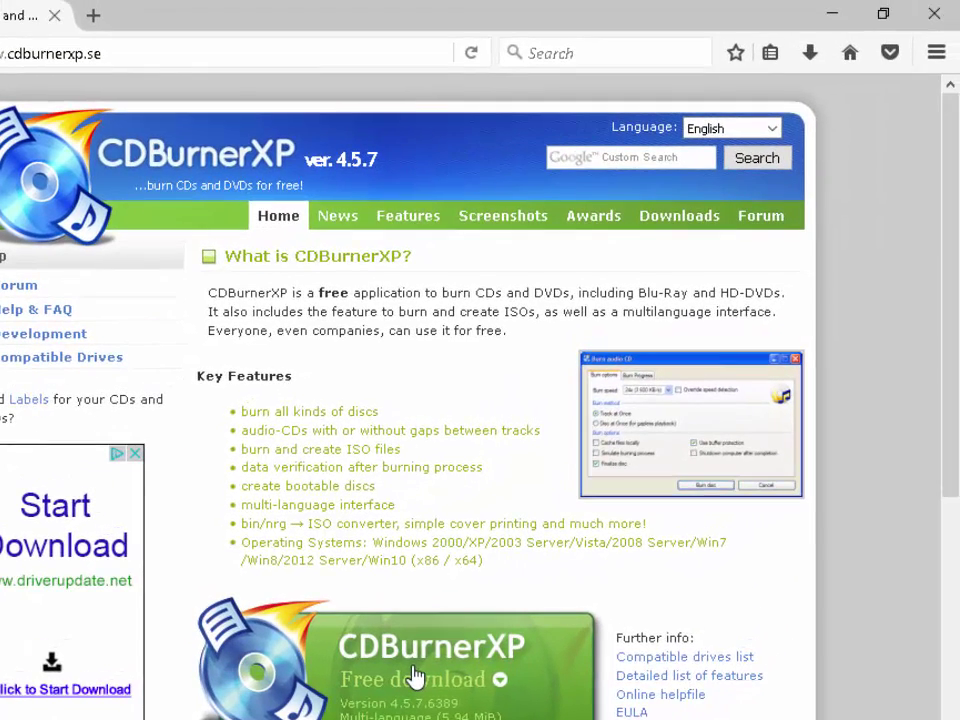
# Save cdbxp_setup_4.5.7.6389.exe (5.9 MB) and open its Downloads folder from Firefox's downloads list.
pyautogui.click(415, 678)
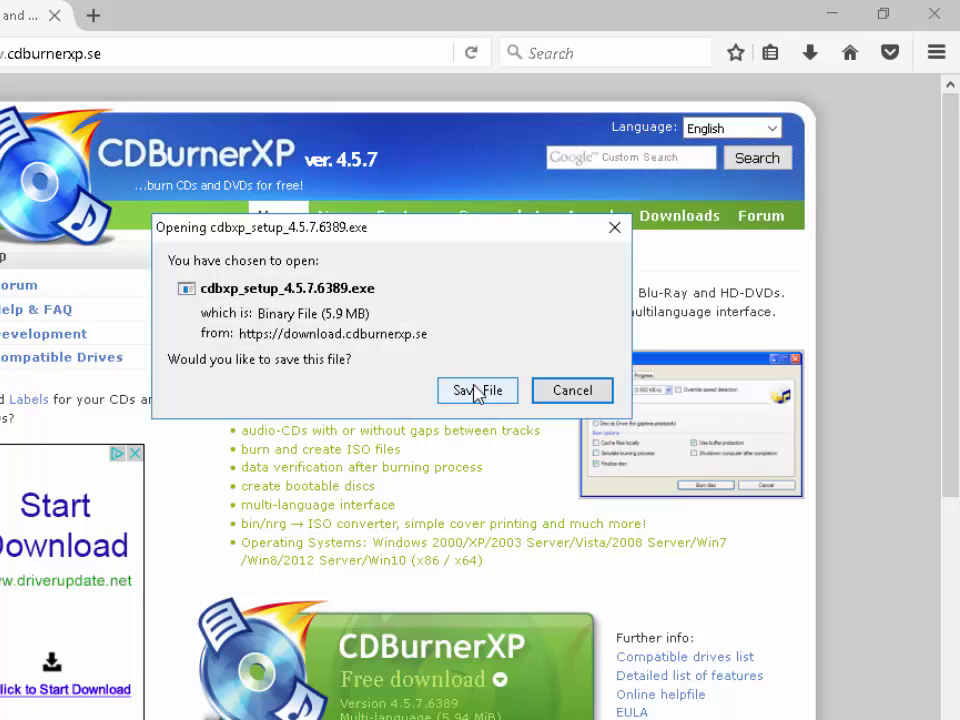
pyautogui.click(497, 393)
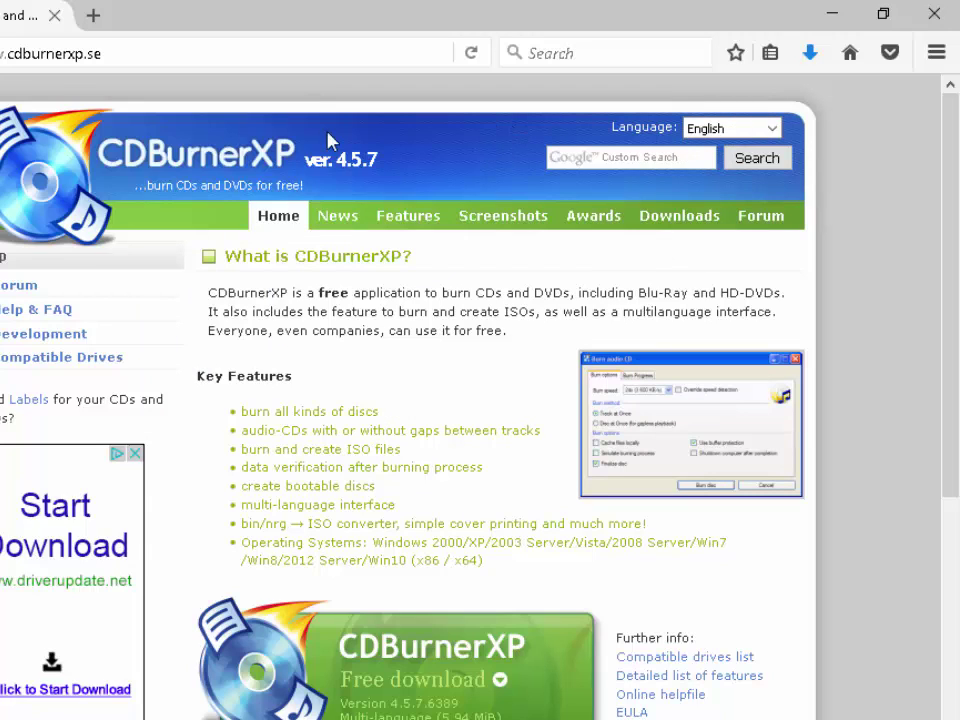
pyautogui.click(811, 52)
pyautogui.click(798, 124)
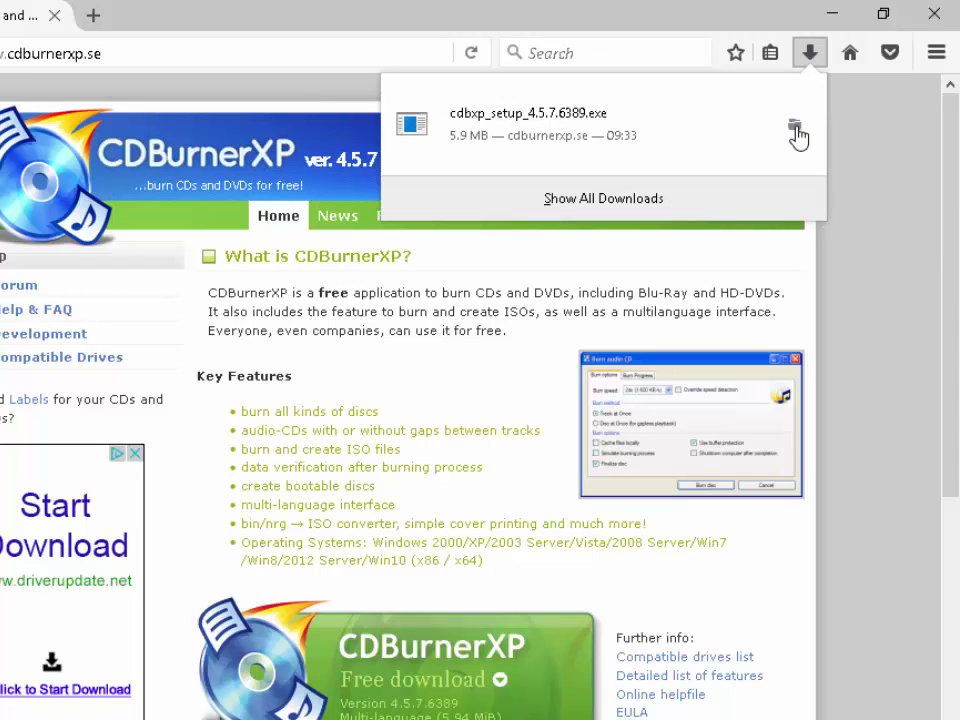
pyautogui.click(796, 130)
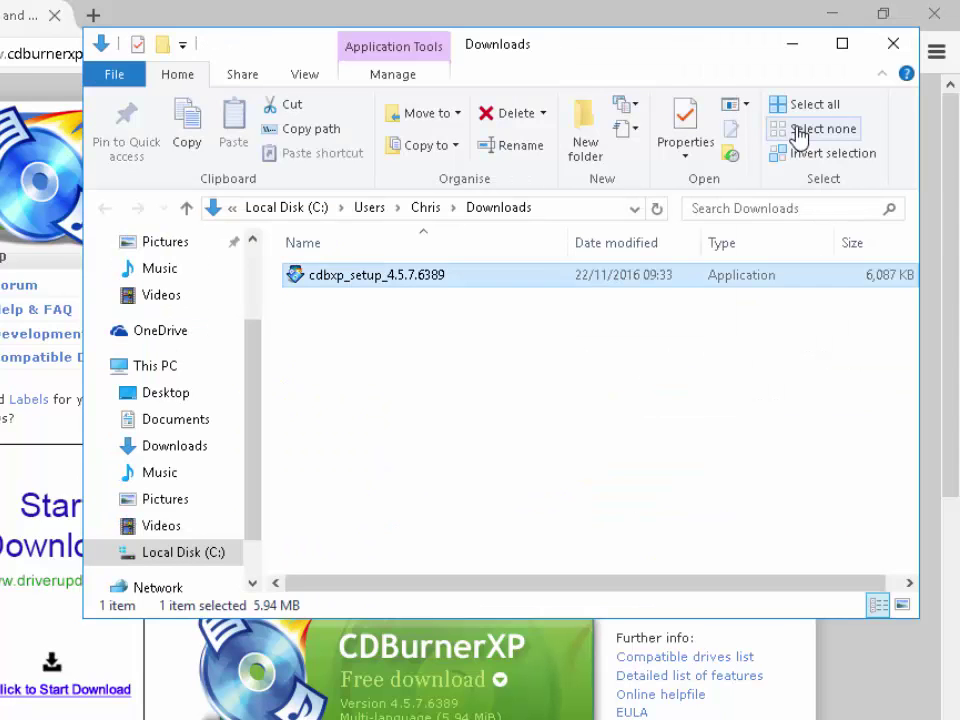
# Run cdbxp_setup_4.5.7.6389 from Downloads, confirming Run on the security warning.
pyautogui.doubleClick(358, 284)
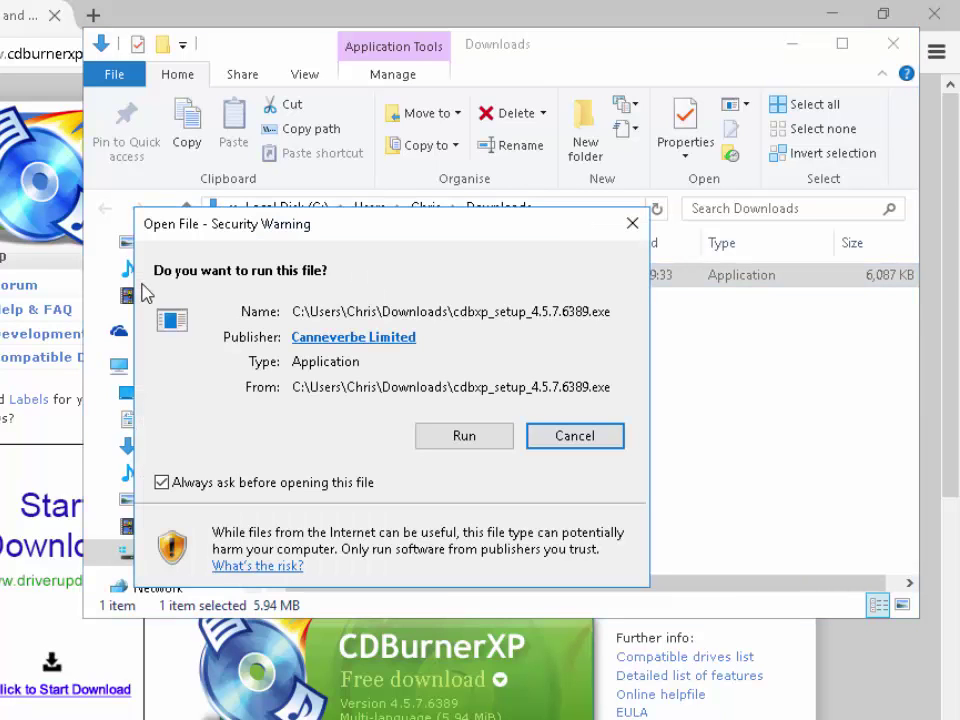
pyautogui.click(497, 447)
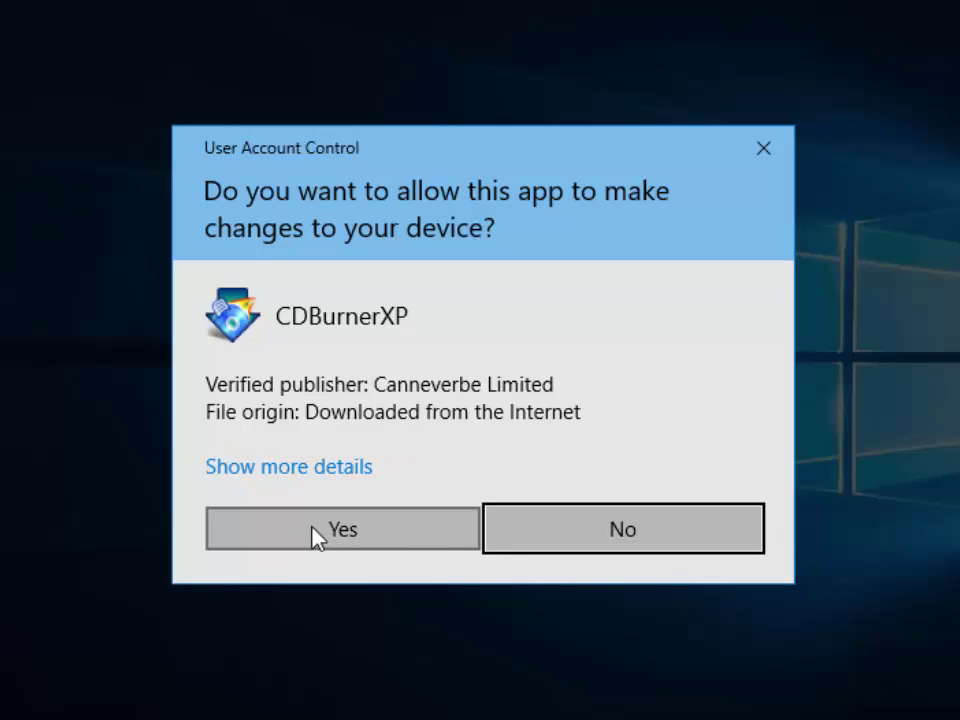
# Allow the installer, pass the Welcome page, and accept the licence agreement.
pyautogui.click(410, 540)
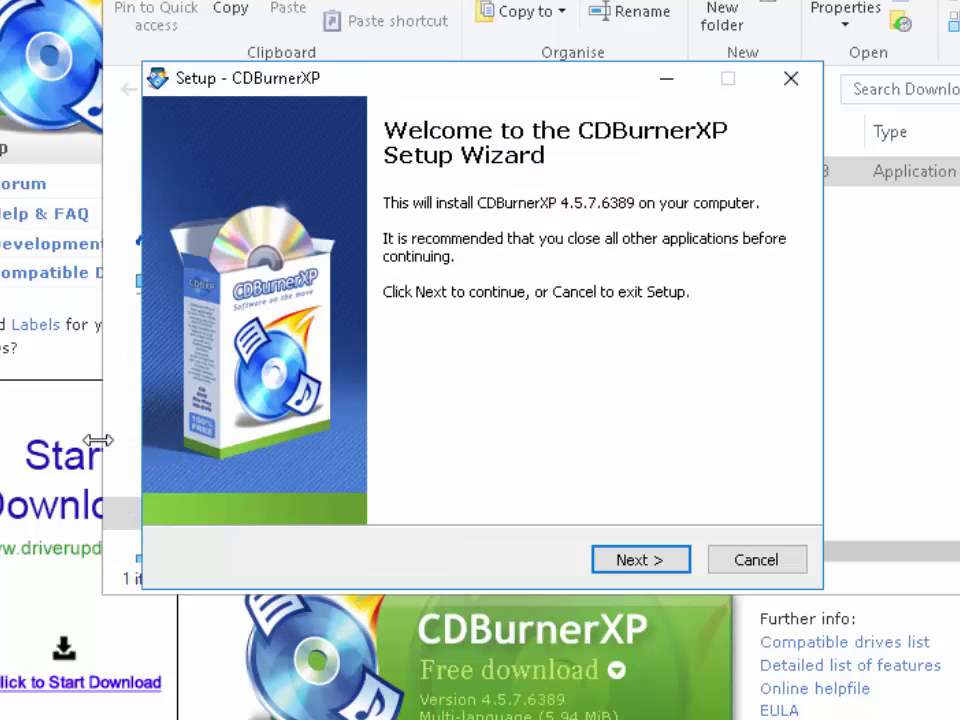
pyautogui.click(677, 564)
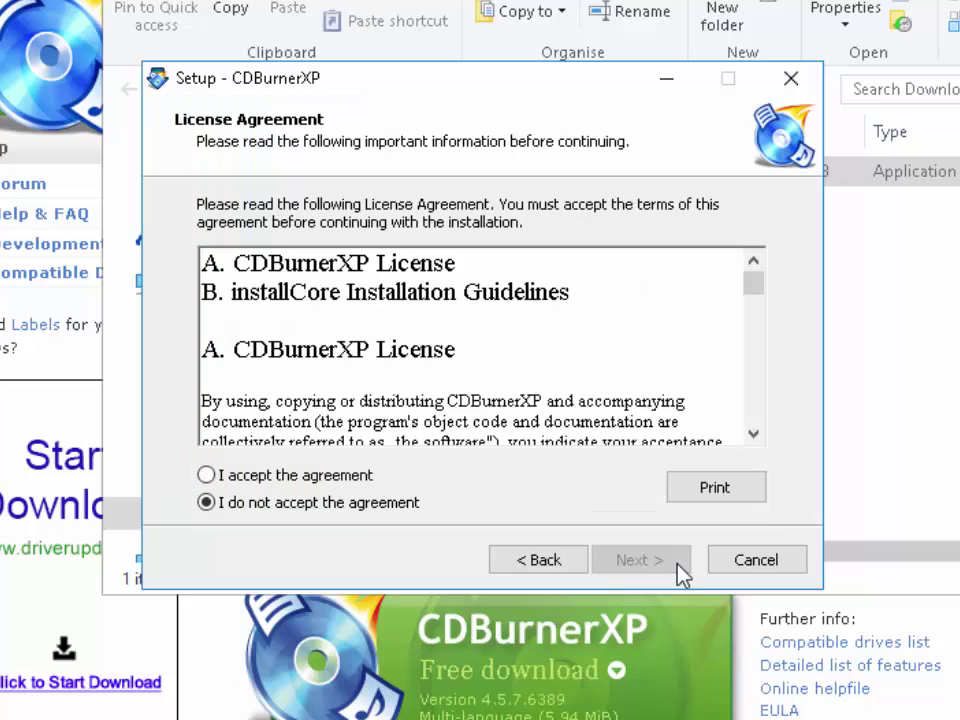
pyautogui.click(206, 476)
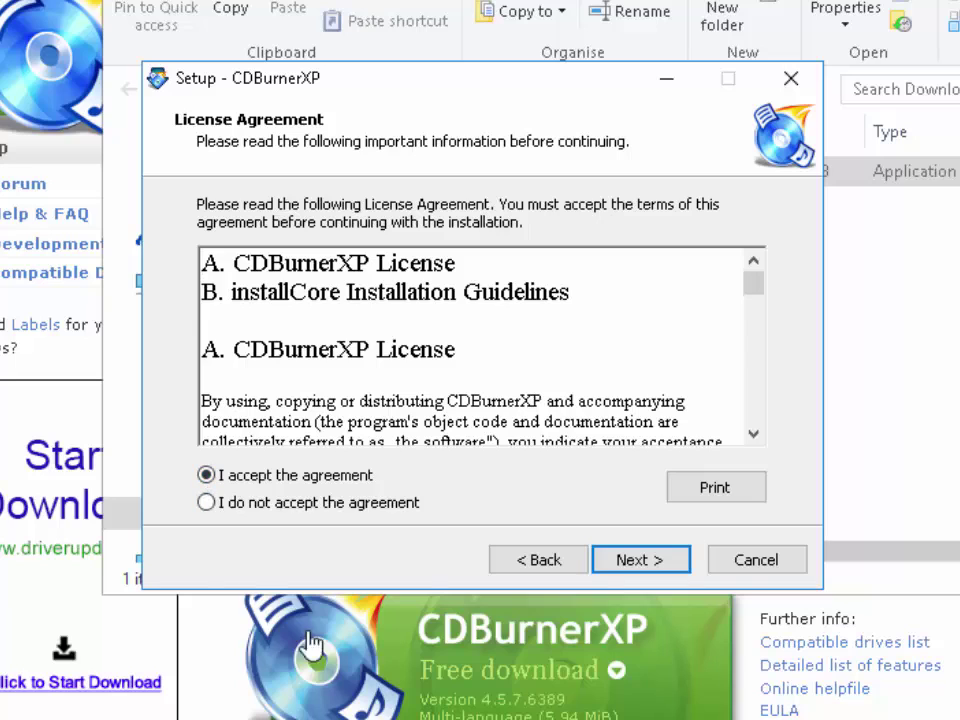
pyautogui.click(677, 570)
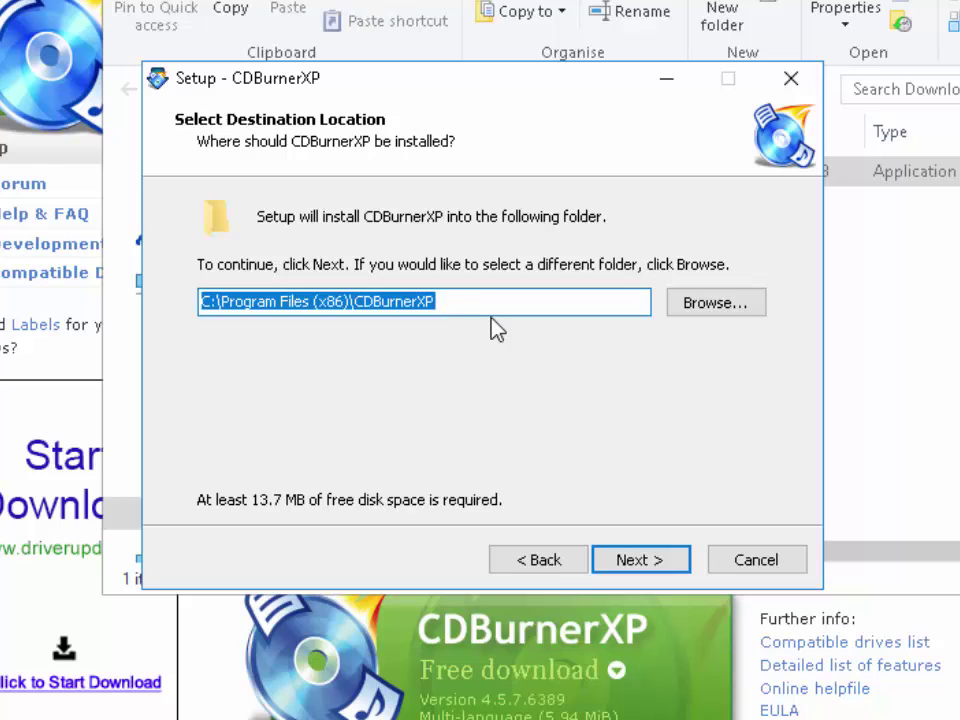
# Keep C:\Program Files (x86)\CDBurnerXP and choose 'No, Thanks' to the PhantomPDF Business offer.
pyautogui.click(674, 566)
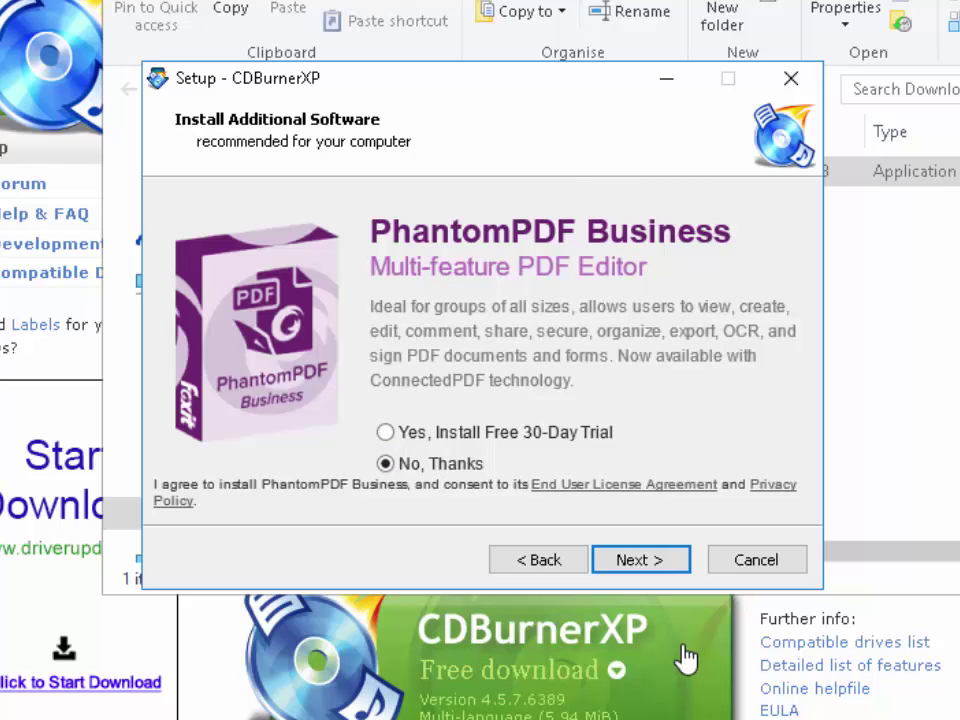
pyautogui.click(641, 565)
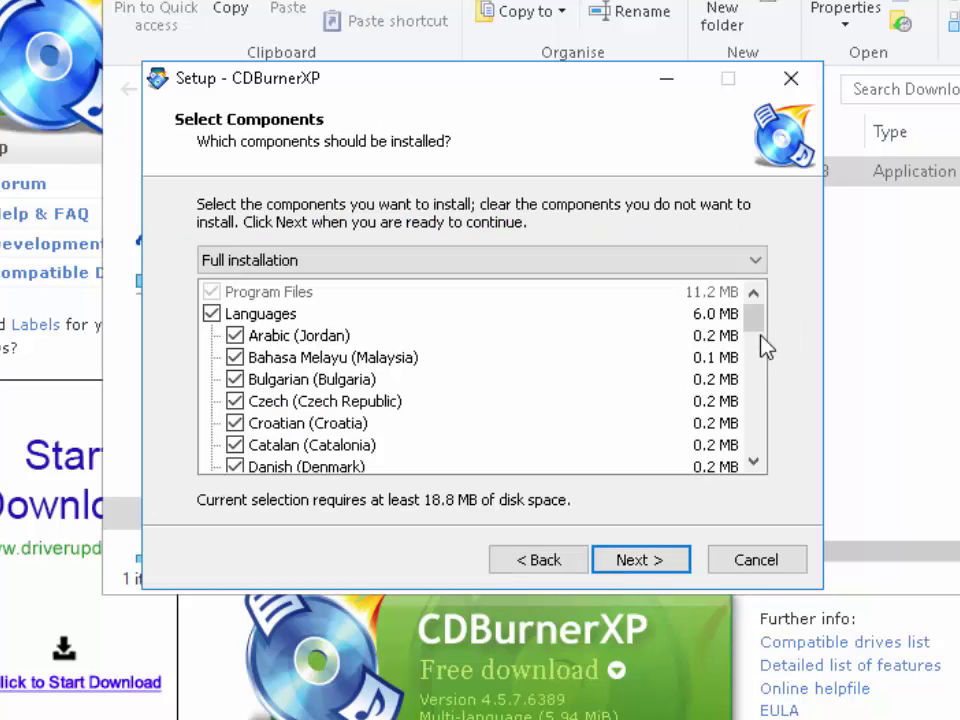
# Keep Full installation and 'Create a desktop icon' for all users, then install.
pyautogui.moveTo(757, 332); pyautogui.dragTo(756, 456)
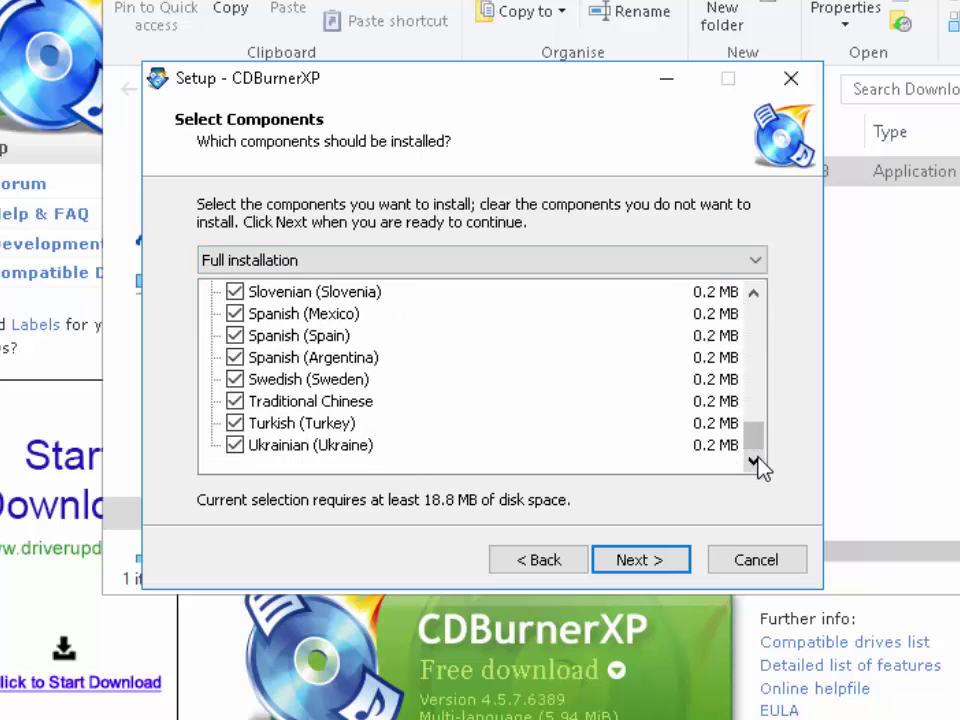
pyautogui.click(678, 563)
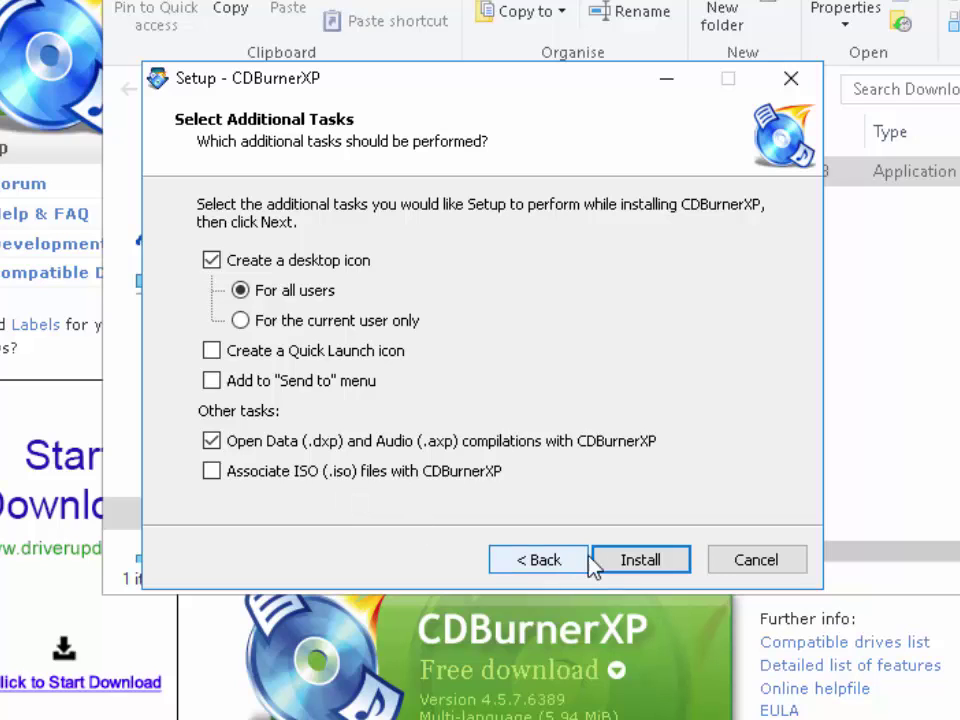
pyautogui.click(670, 562)
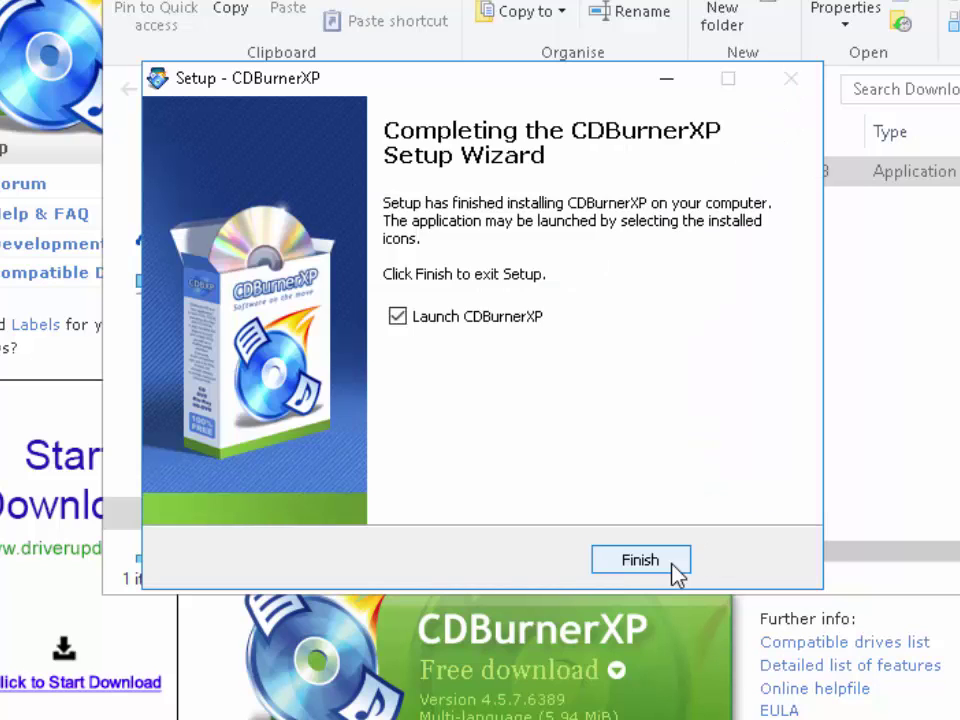
# Finish the wizard, let the thank-you page open in the suggested browser, then close it.
pyautogui.click(640, 560)
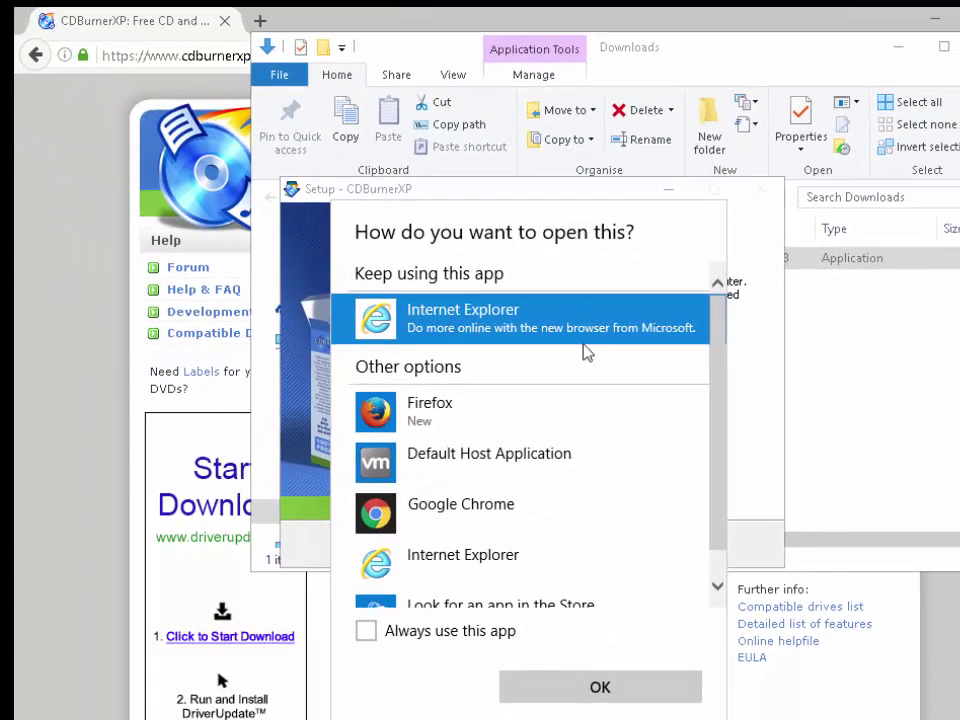
pyautogui.click(598, 688)
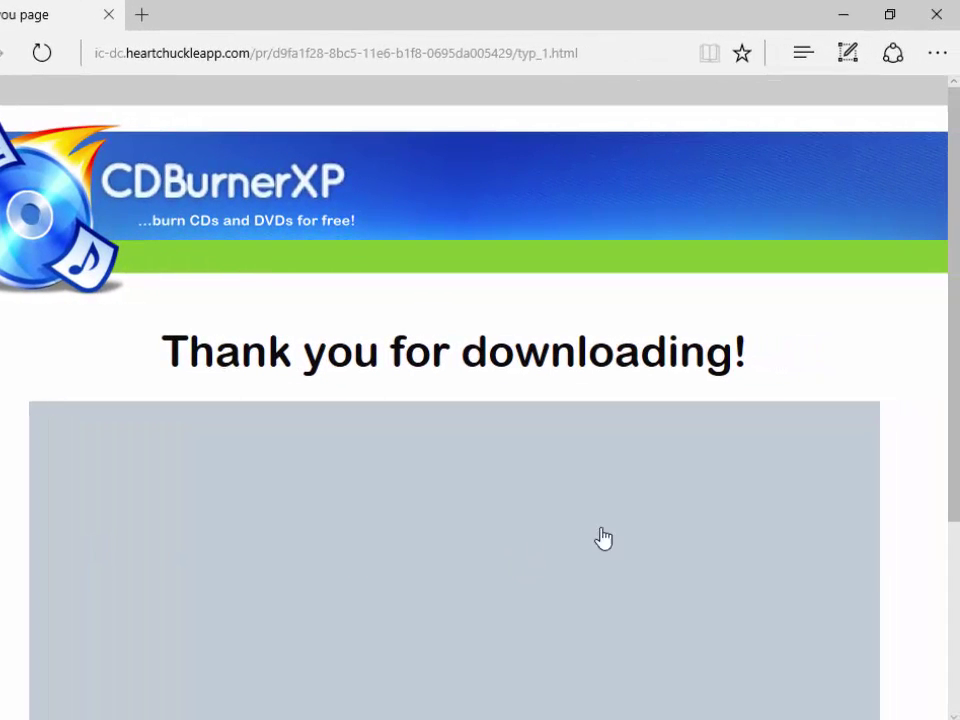
pyautogui.click(936, 16)
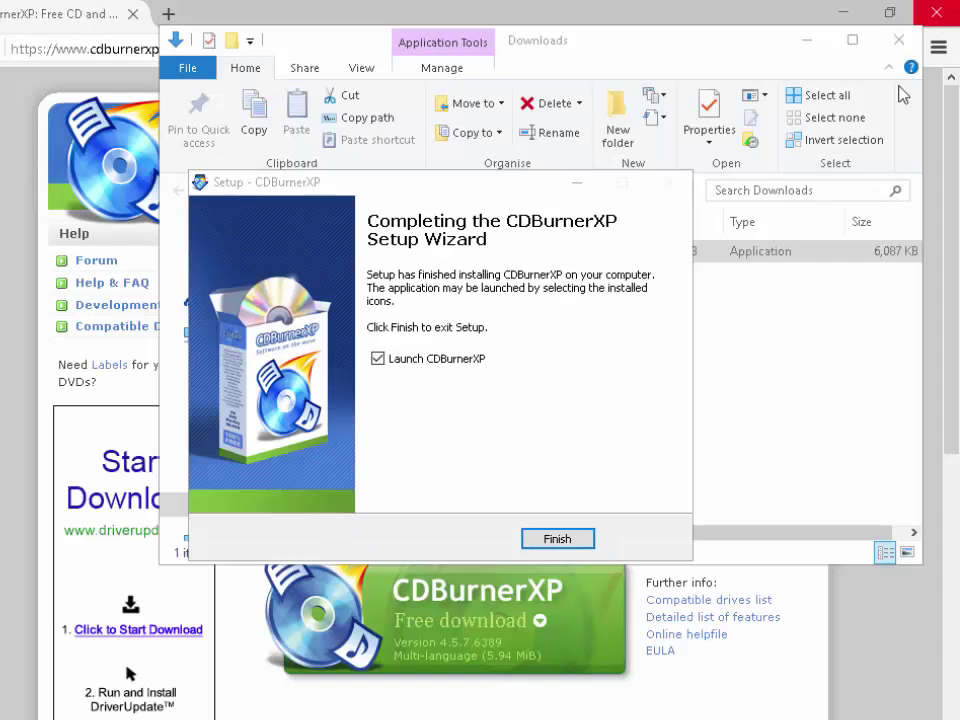
# Launch CDBurnerXP with Default (English) as its interface language, then exit the program.
pyautogui.click(556, 539)
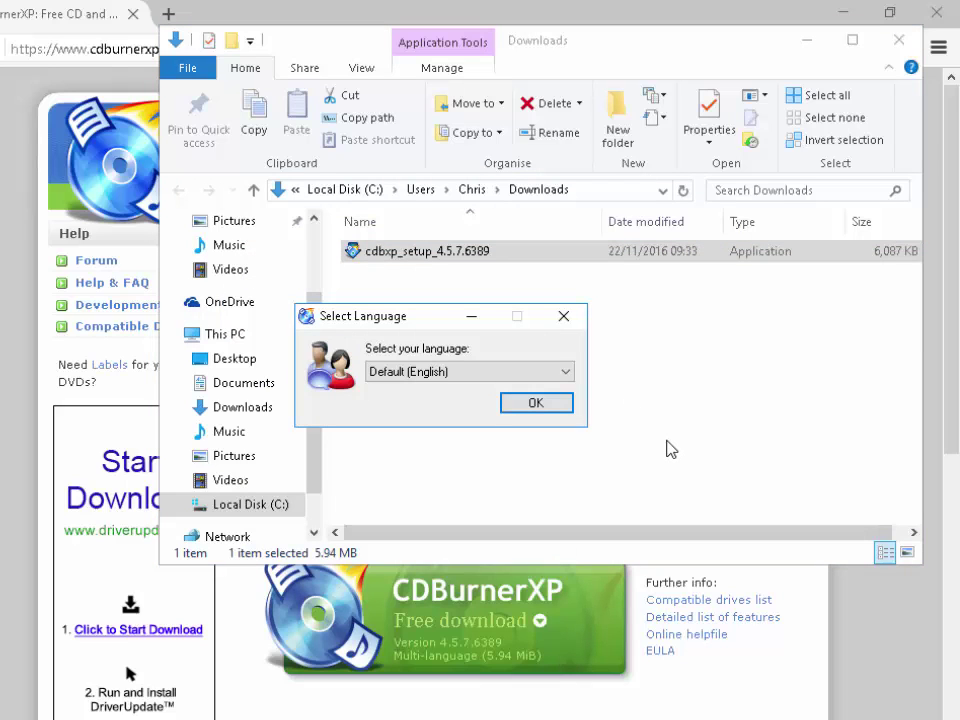
pyautogui.click(467, 375)
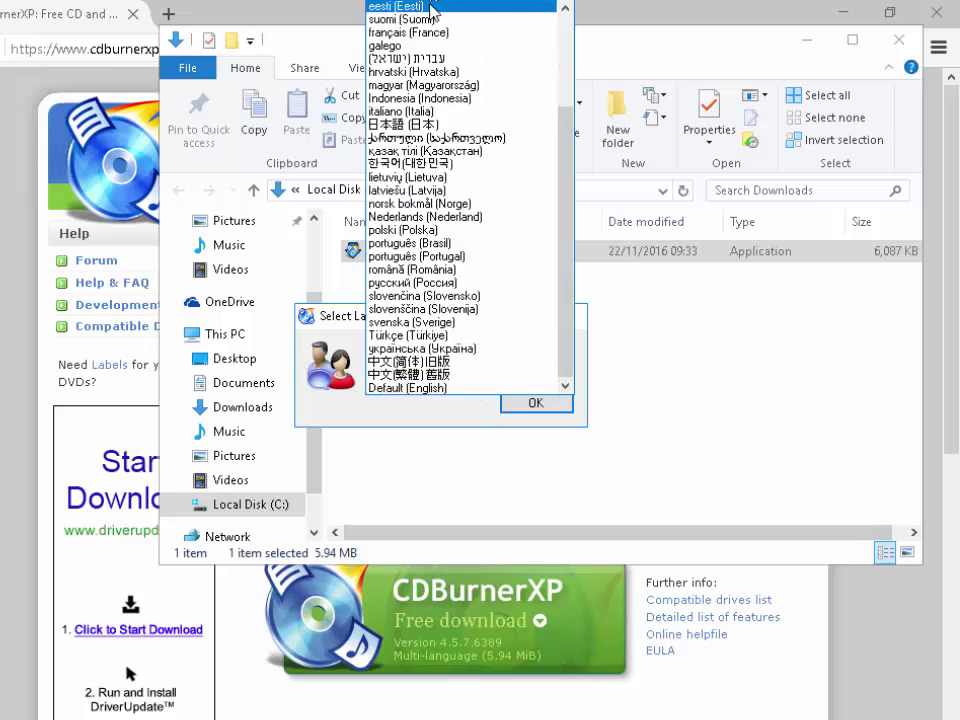
pyautogui.click(425, 388)
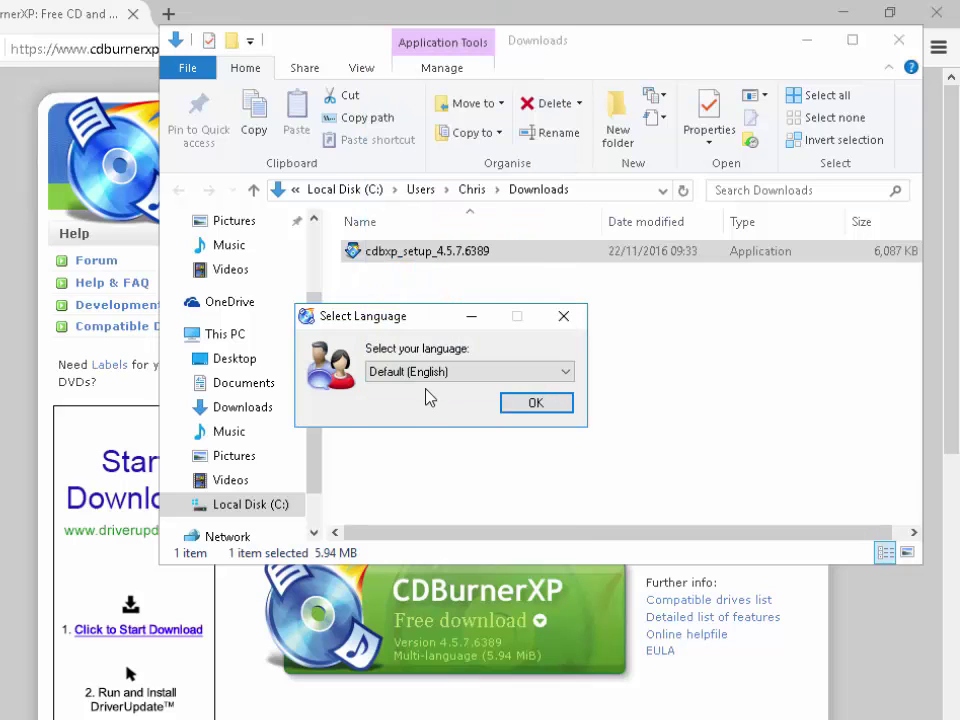
pyautogui.click(553, 404)
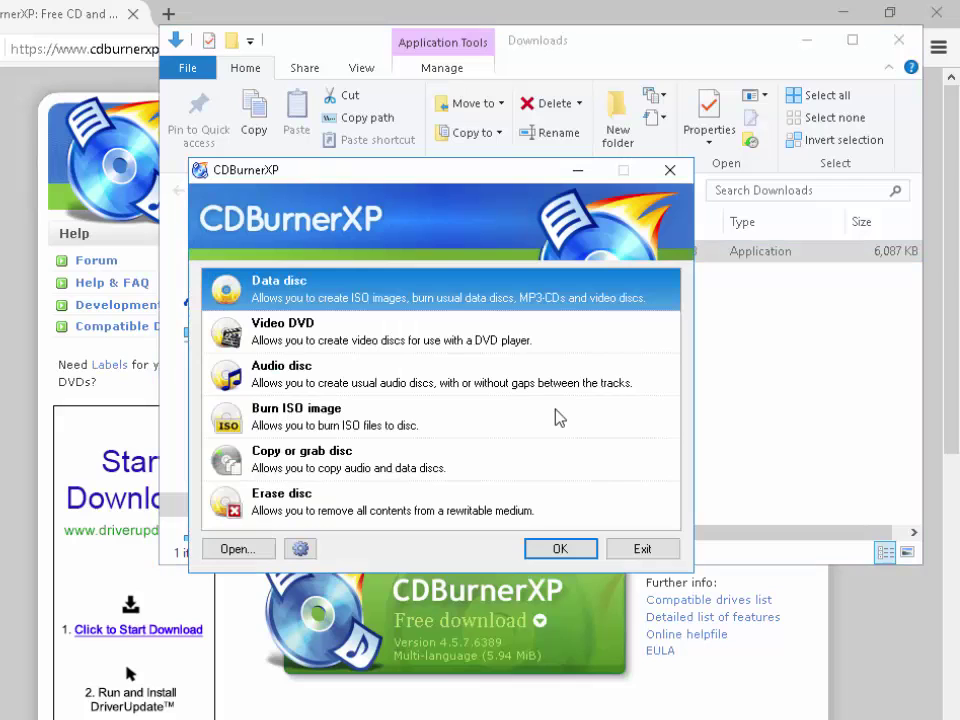
pyautogui.click(670, 561)
# Close the Downloads folder and browser, then start CDBurnerXP from its desktop shortcut.
pyautogui.click(899, 40)
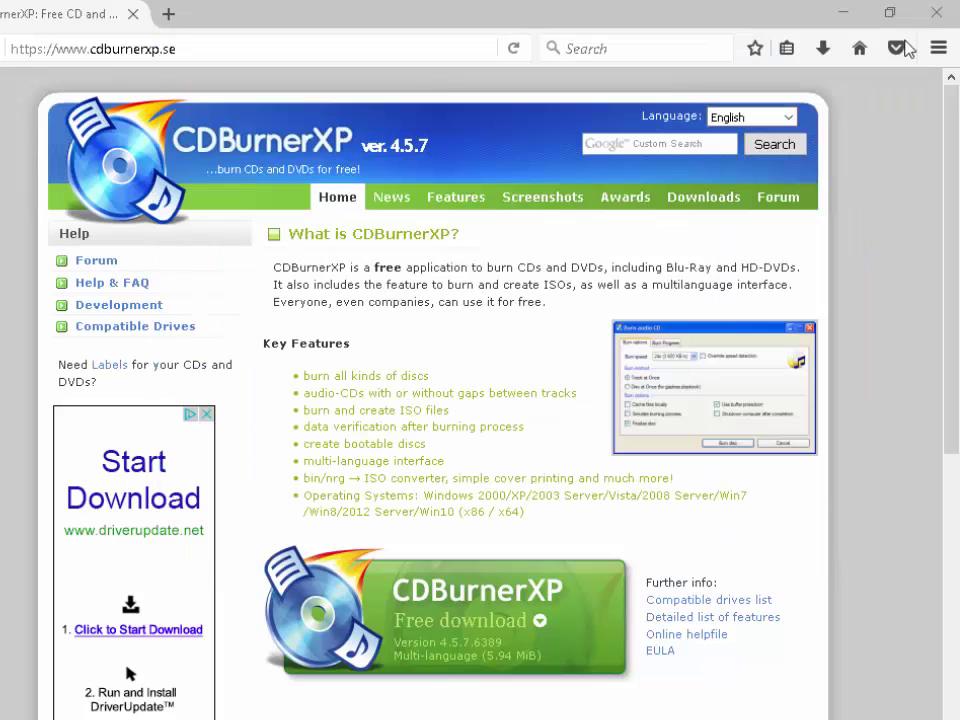
pyautogui.click(937, 14)
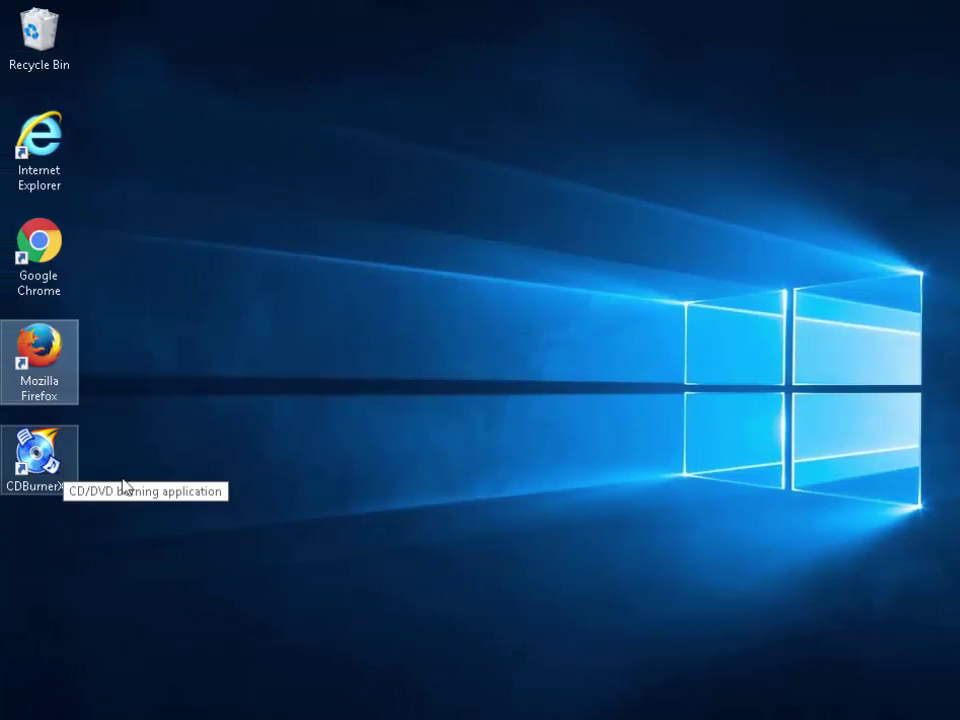
pyautogui.doubleClick(44, 458)
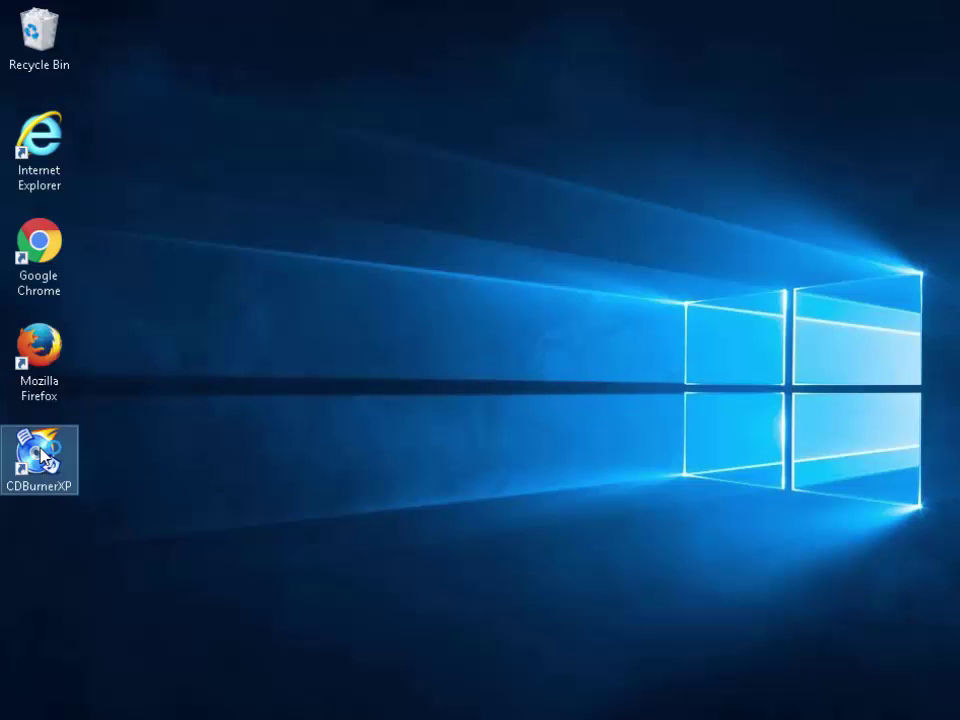